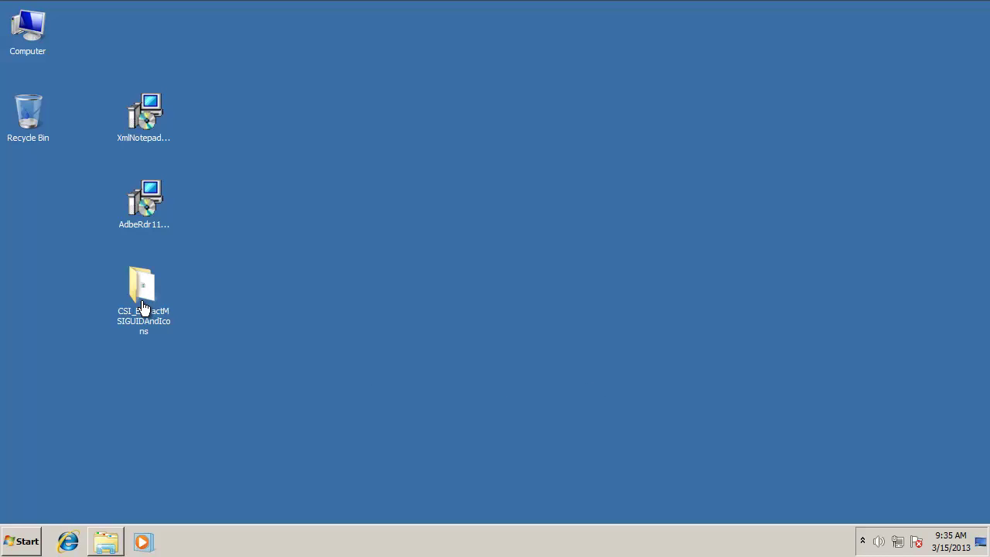
Step: Open the CSI_ExtractMSIGUIDAndIcons desktop folder and run CSI_ExtractMSIGUIDAndIcons.vbs to set up the MSI extraction option in Explorer
{"action": "left_click", "coordinate": [143, 308]}
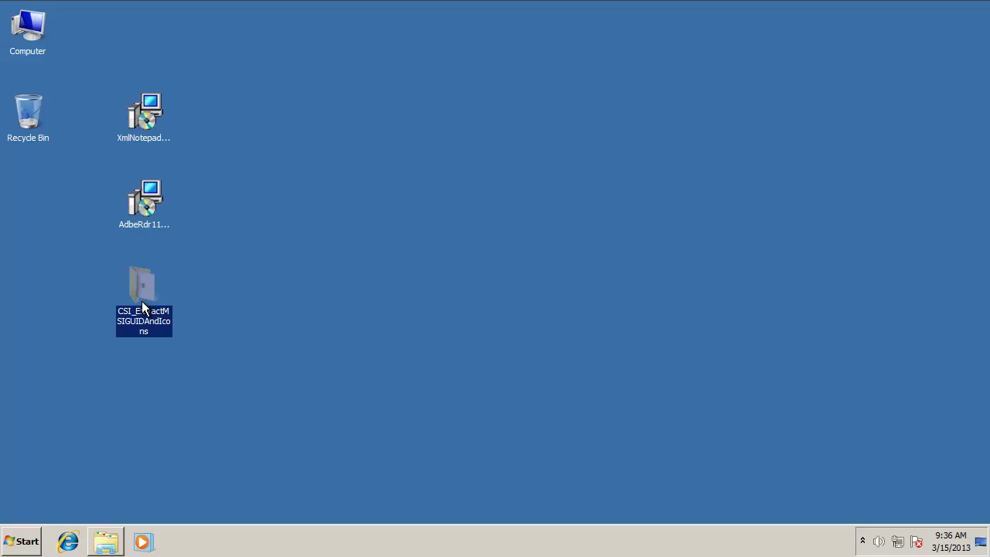
{"action": "double_click", "coordinate": [139, 290]}
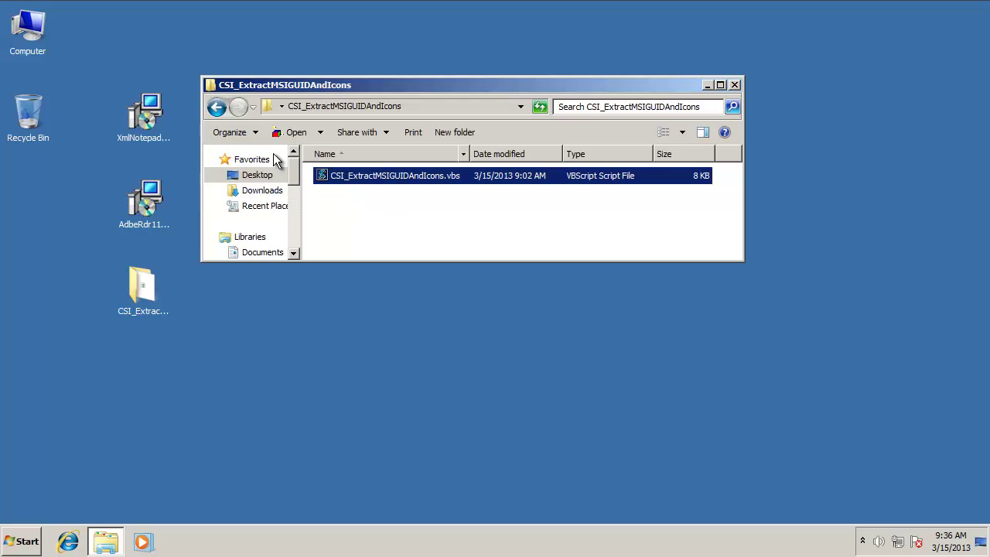
{"action": "left_click", "coordinate": [149, 117]}
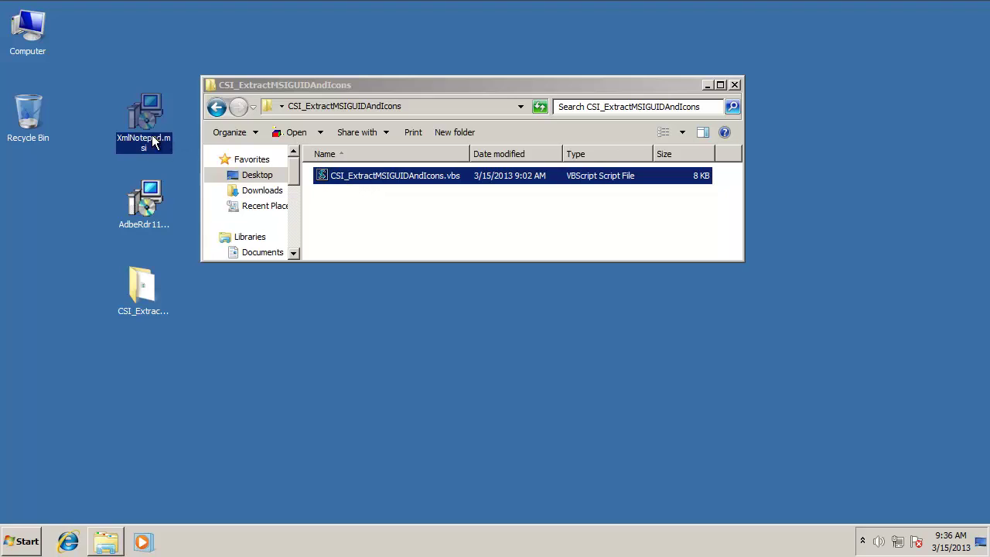
{"action": "left_click", "coordinate": [370, 83]}
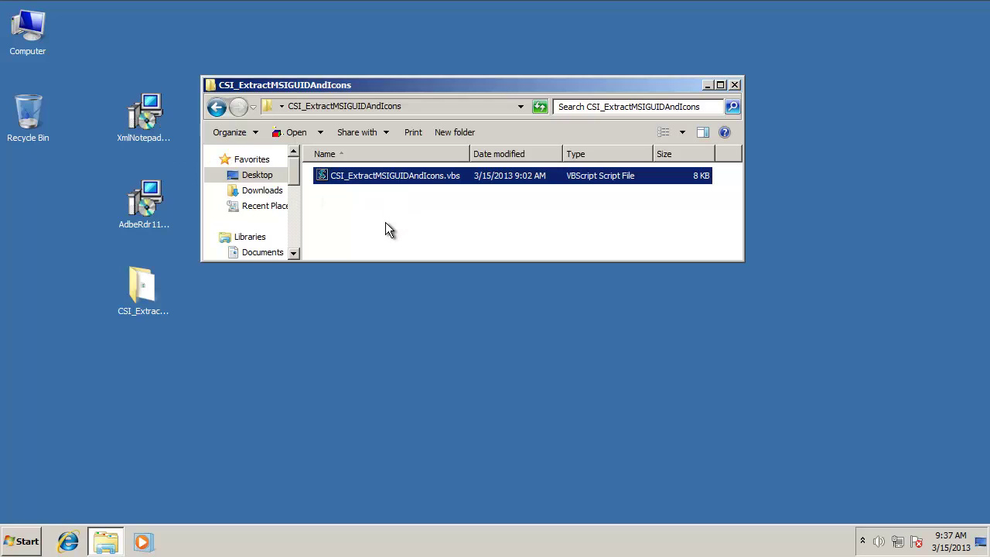
{"action": "double_click", "coordinate": [423, 176]}
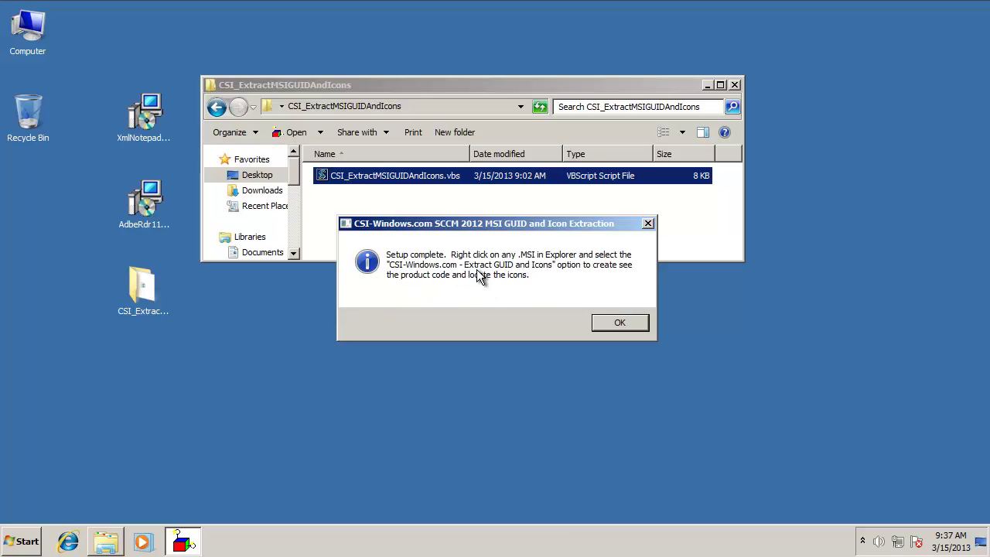
{"action": "left_click", "coordinate": [614, 322]}
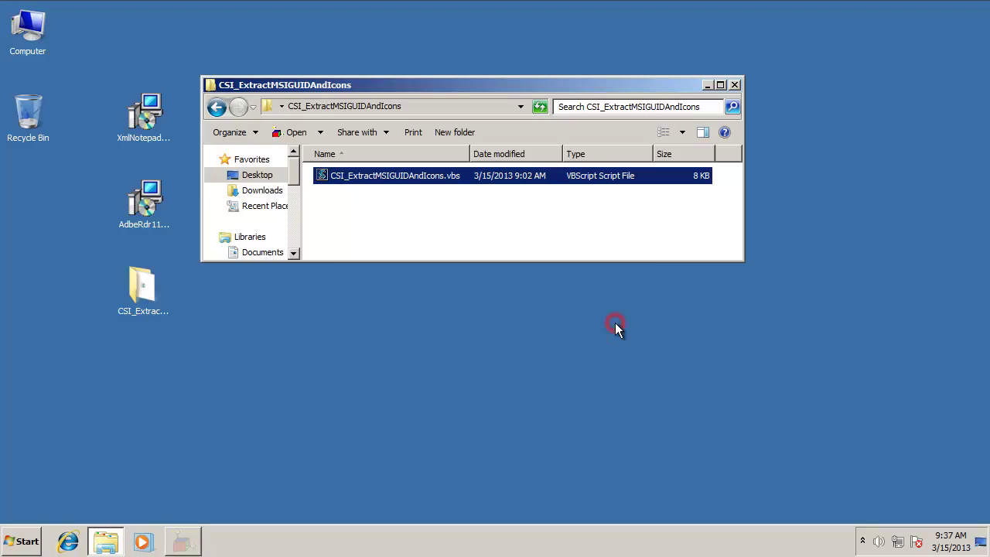
Step: Run the CSI-Windows.com Extract GUID and Icons option on XmlNotepad.msi and allow the XML Notepad installer to make changes
{"action": "right_click", "coordinate": [140, 112]}
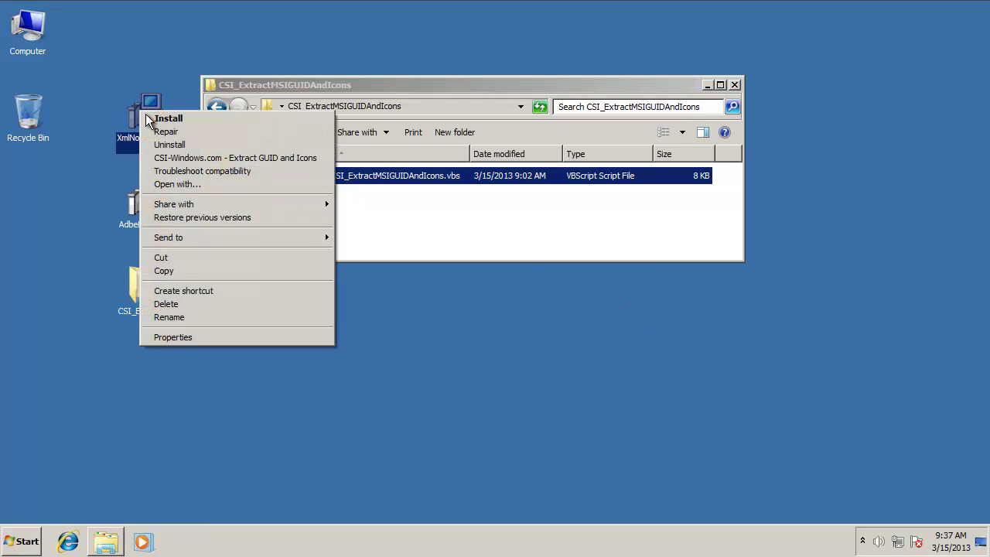
{"action": "left_click", "coordinate": [177, 158]}
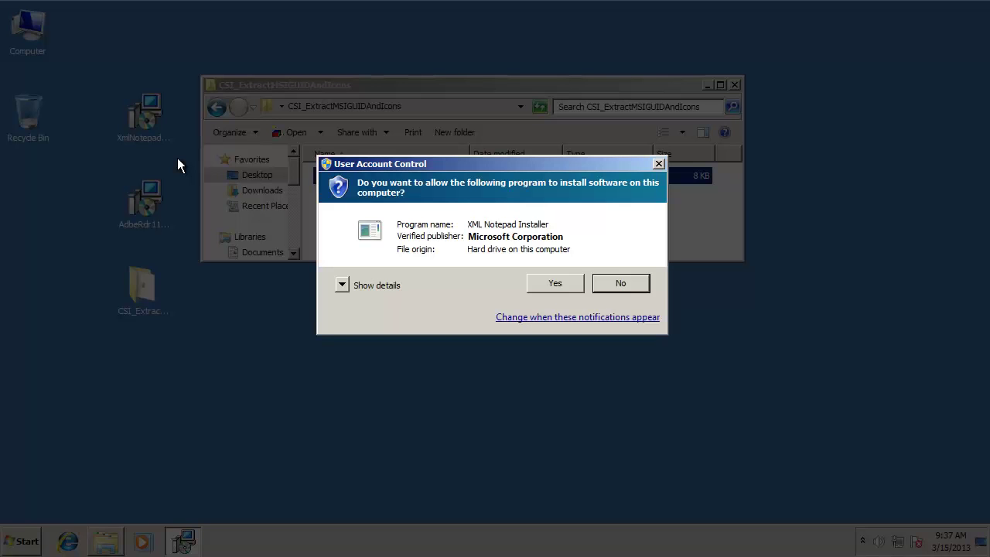
{"action": "left_click", "coordinate": [553, 284]}
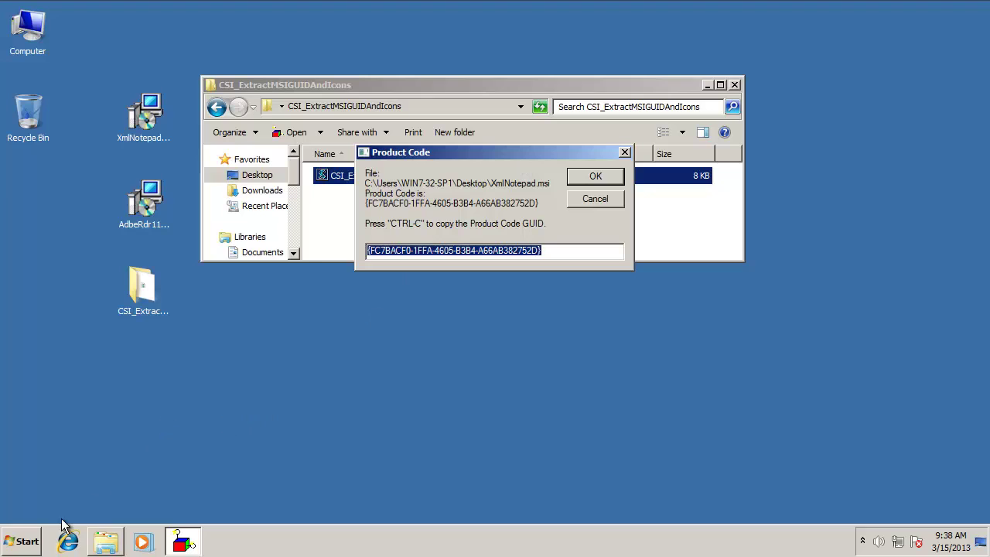
Step: Paste the XmlNotepad.msi product code into a new Notepad document and close Notepad without saving
{"action": "left_click", "coordinate": [23, 541]}
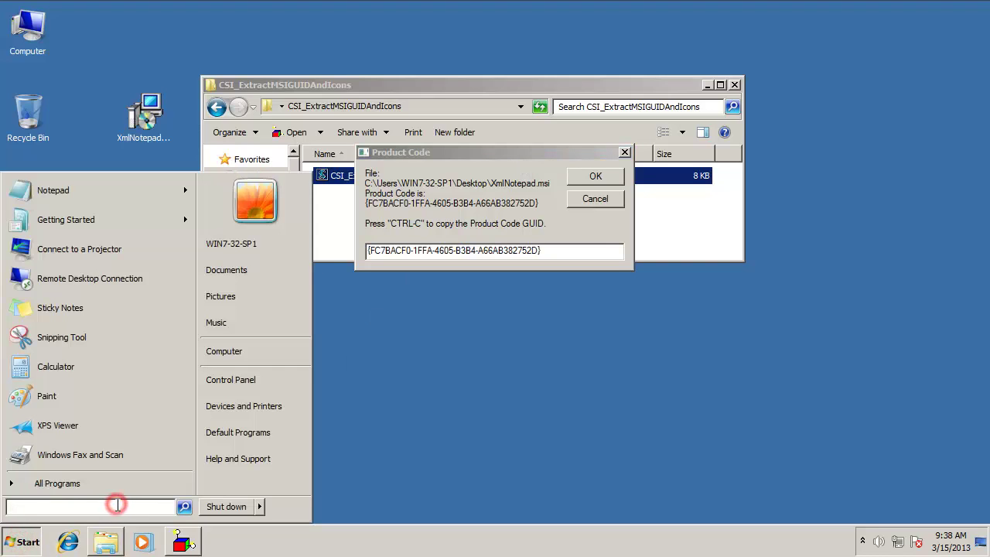
{"action": "type", "text": "notepad"}
{"action": "key", "text": "Return"}
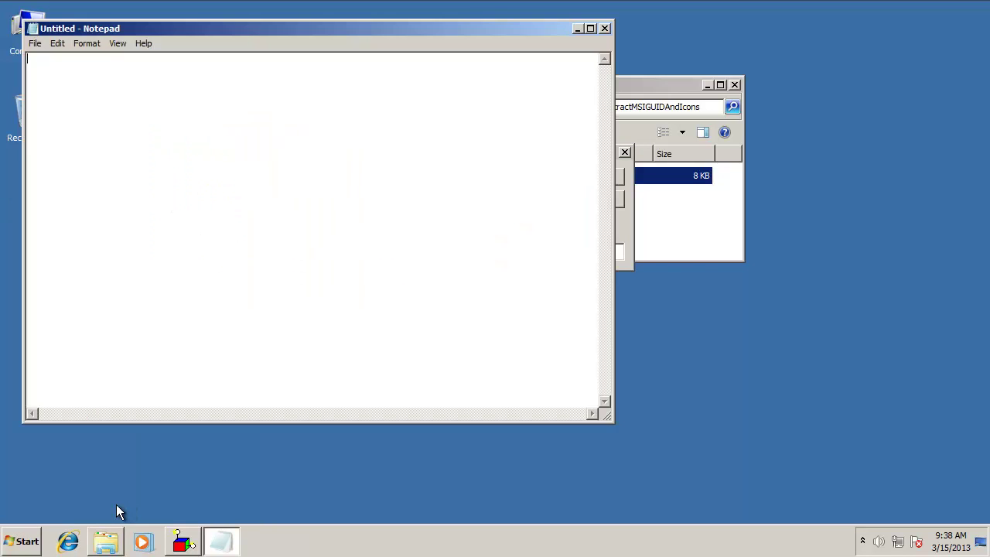
{"action": "type", "text": "{FC7BACF0-1FFA-4605-B3B4-A66AB382752D}"}
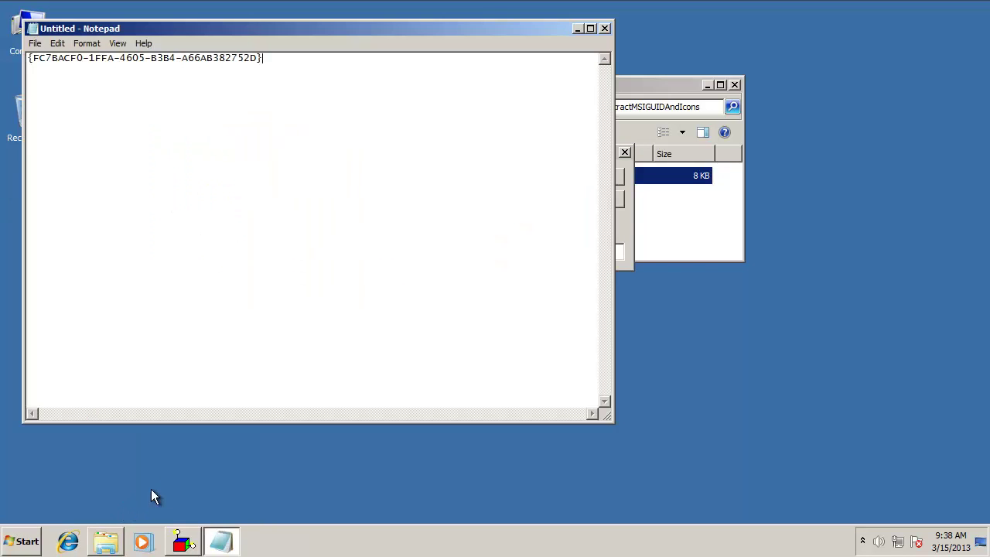
{"action": "left_click", "coordinate": [604, 29]}
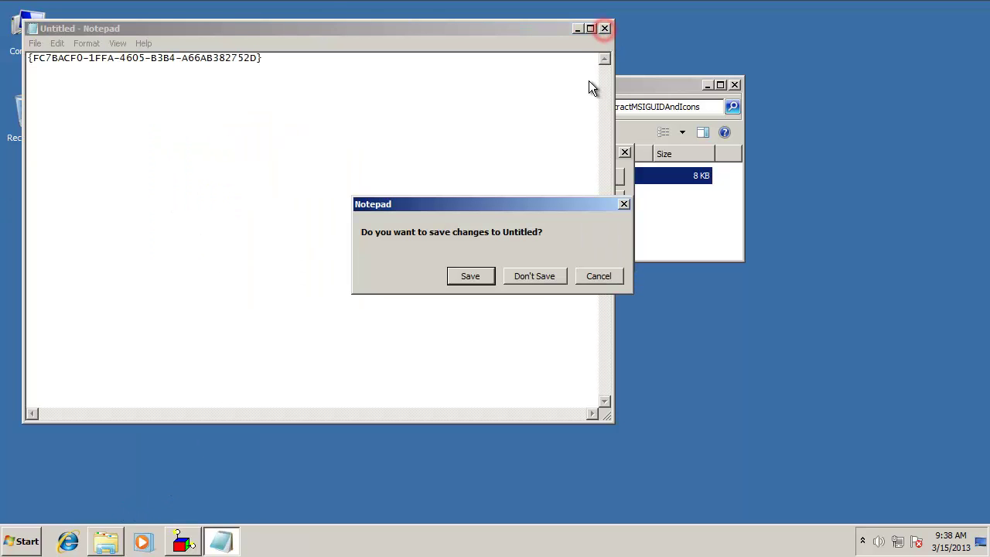
{"action": "left_click", "coordinate": [537, 273]}
Step: Accept the product code, inspect the XML Notepad icon folder's path and icon file details, and close the folder
{"action": "left_click", "coordinate": [595, 176]}
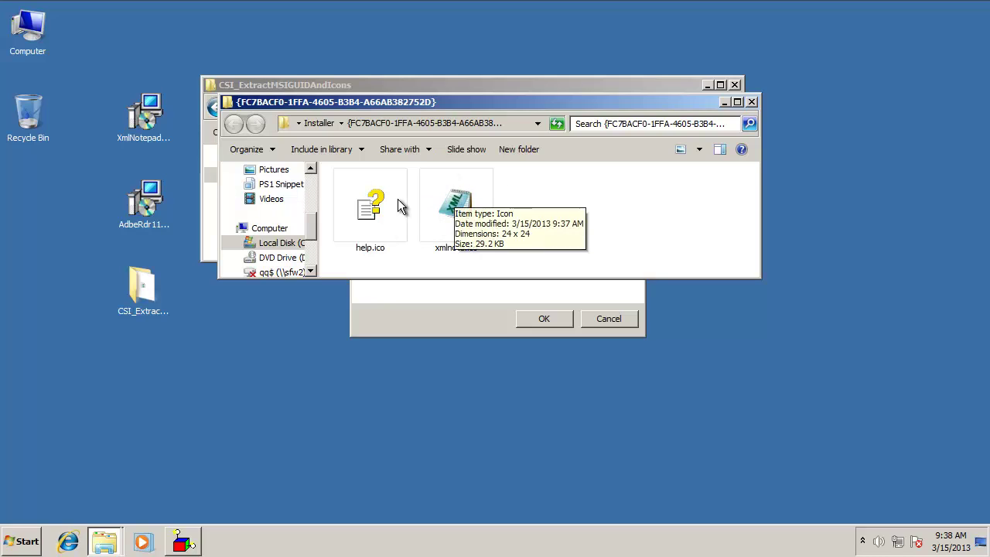
{"action": "left_click", "coordinate": [525, 124]}
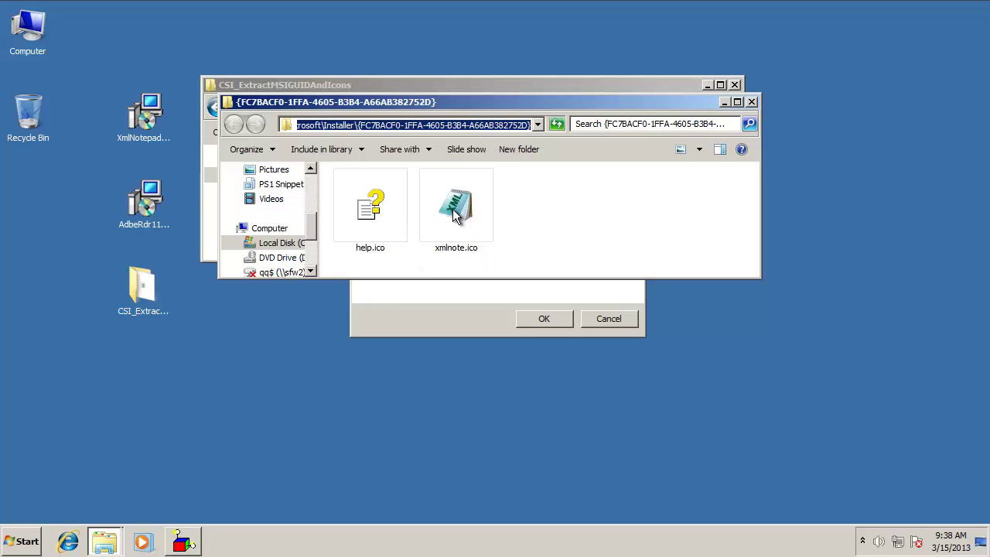
{"action": "mouse_move", "coordinate": [454, 216]}
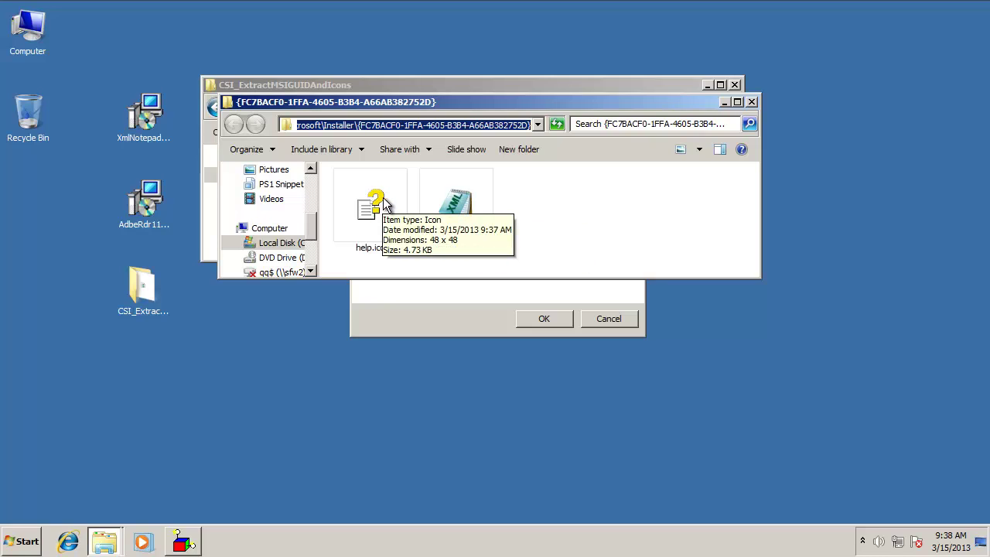
{"action": "left_click", "coordinate": [751, 103]}
Step: Uninstall the XmlNotepad.msi advertisement and allow the removal to proceed
{"action": "left_click", "coordinate": [468, 295]}
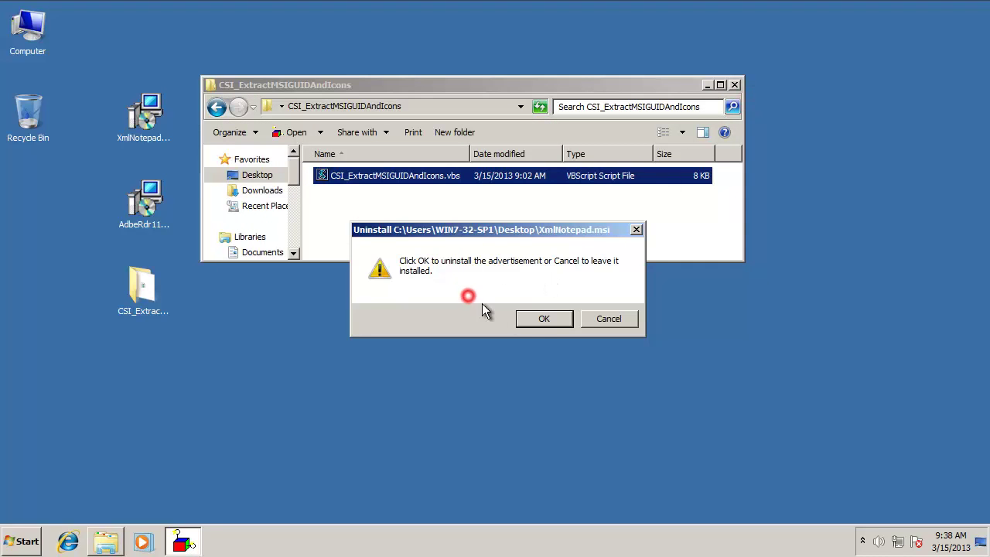
{"action": "left_click", "coordinate": [541, 320]}
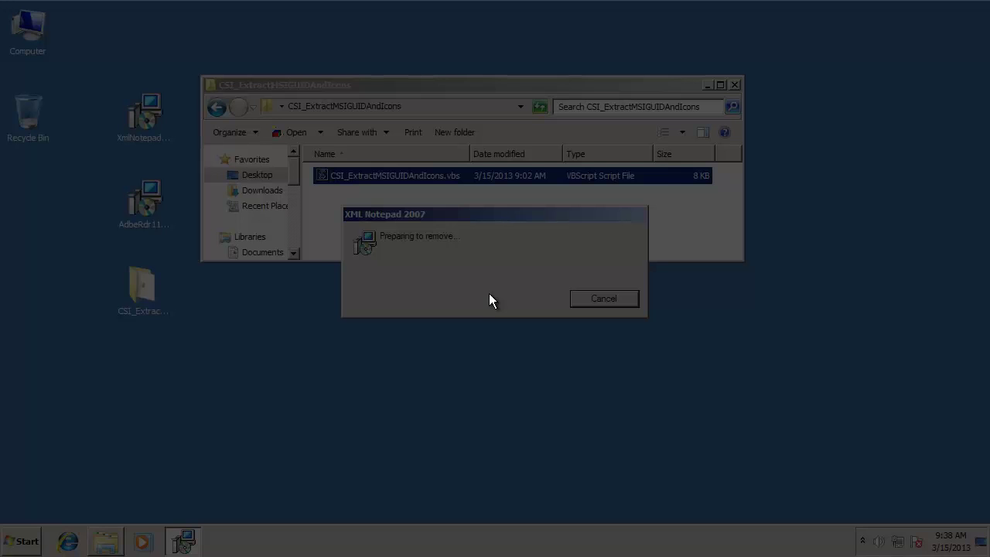
{"action": "left_click", "coordinate": [554, 283]}
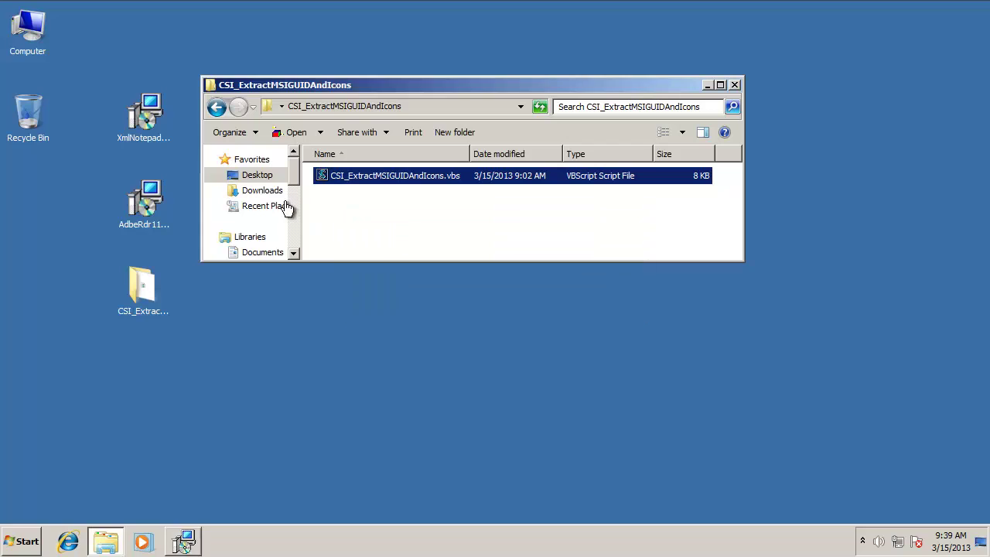
Step: Check the file sizes of XmlNotepad.msi and AdbeRdr11000_en_US.msi in their file properties
{"action": "right_click", "coordinate": [160, 127]}
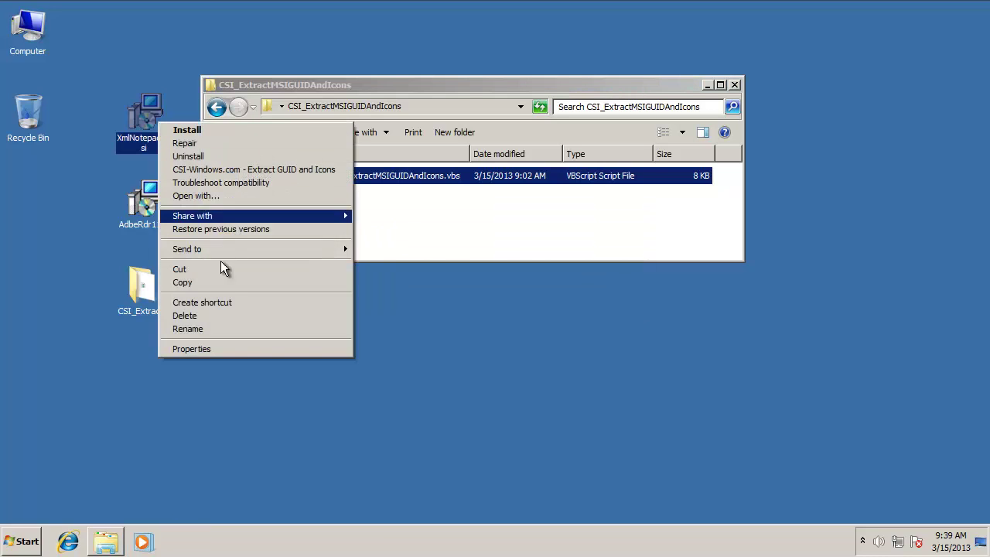
{"action": "left_click", "coordinate": [239, 348]}
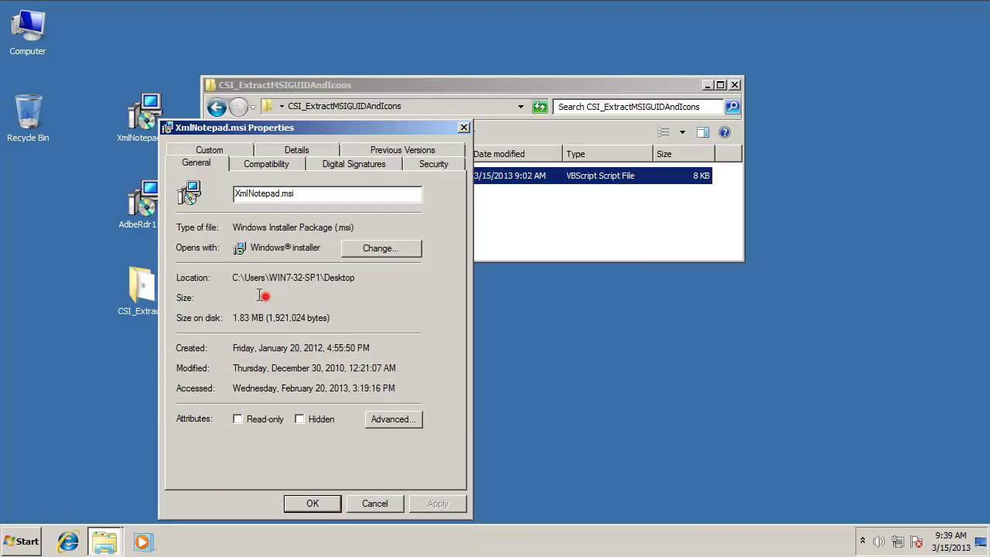
{"action": "left_click_drag", "start_coordinate": [267, 298], "coordinate": [232, 298]}
{"action": "left_click", "coordinate": [386, 504]}
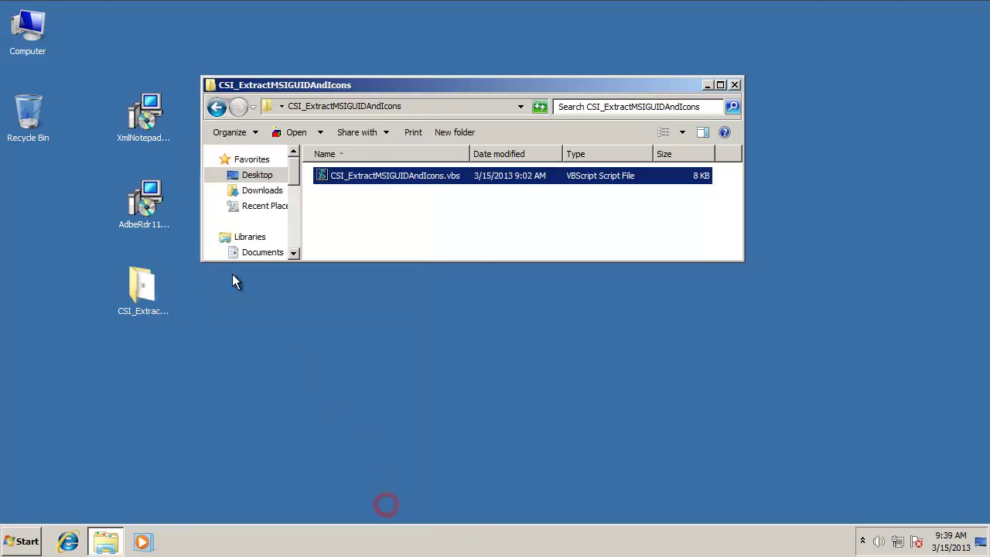
{"action": "right_click", "coordinate": [154, 201]}
{"action": "left_click", "coordinate": [275, 427]}
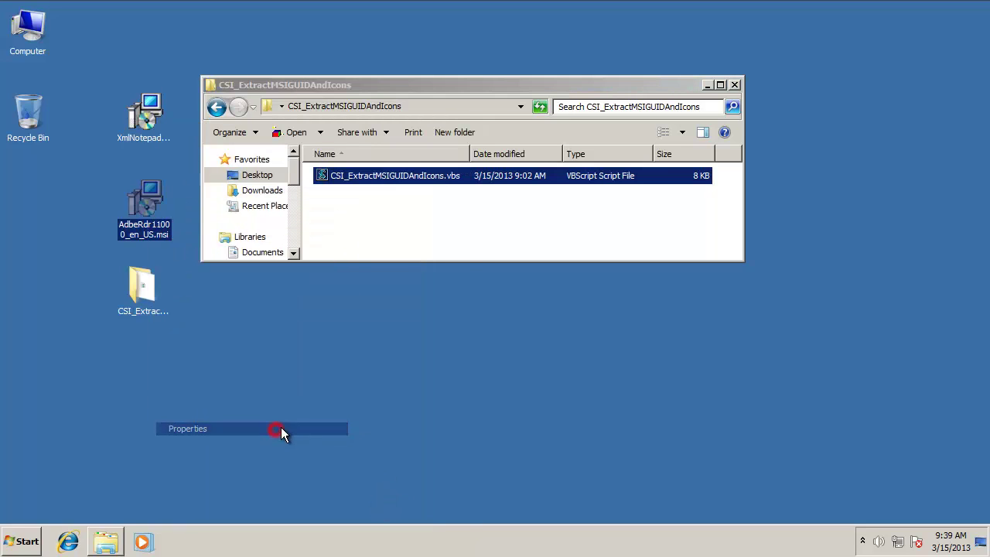
{"action": "left_click_drag", "start_coordinate": [258, 297], "coordinate": [230, 297]}
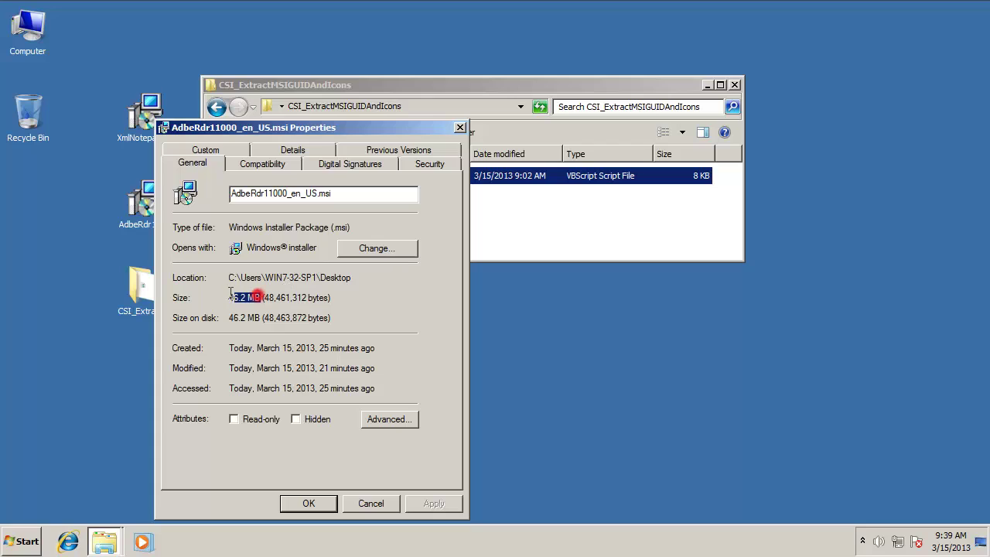
{"action": "left_click", "coordinate": [378, 504]}
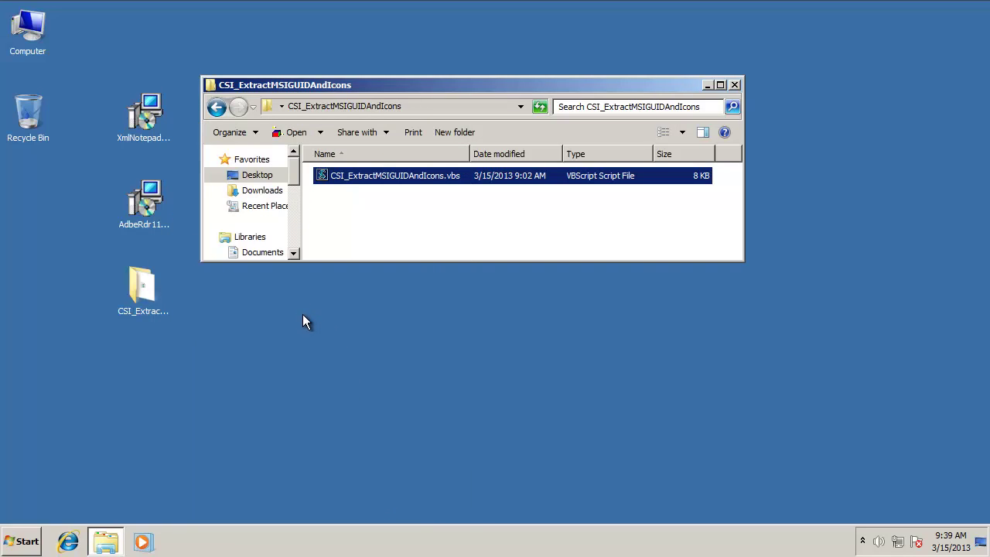
Step: Run CSI_ExtractMSIGUIDAndIcons.vbs on AdbeRdr11000_en_US.msi by dropping the installer onto the script, and allow Adobe Reader XI to make changes
{"action": "left_click", "coordinate": [144, 196]}
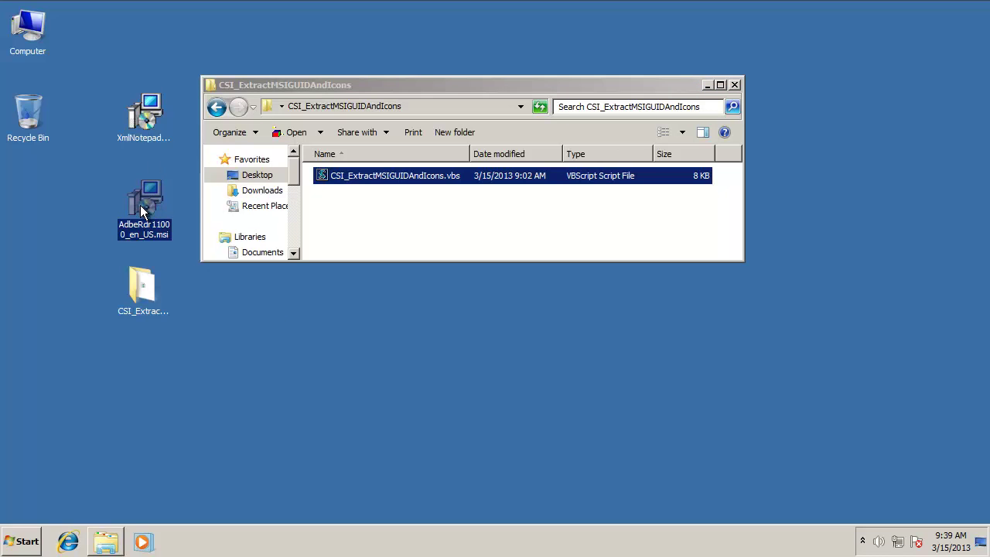
{"action": "left_click_drag", "start_coordinate": [144, 205], "coordinate": [358, 174]}
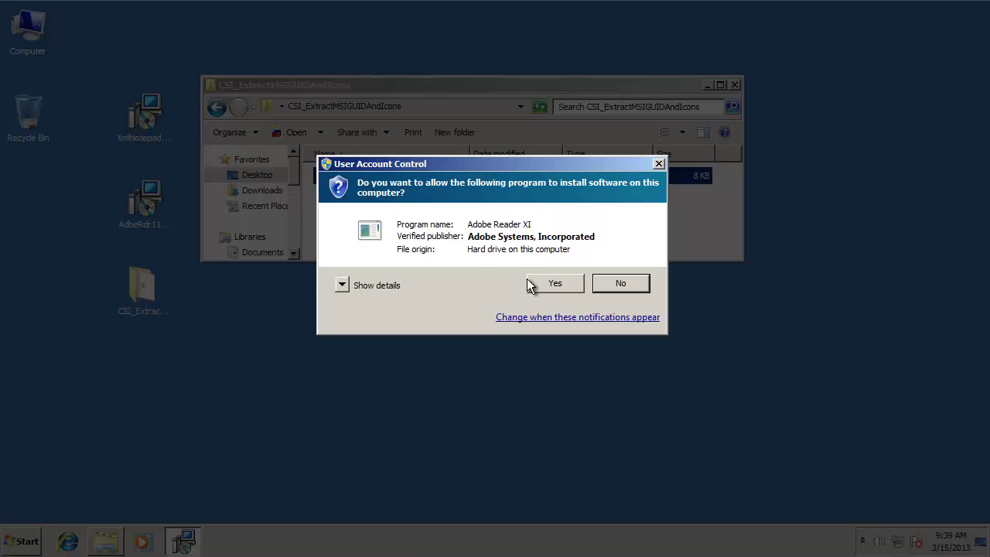
{"action": "left_click", "coordinate": [530, 285]}
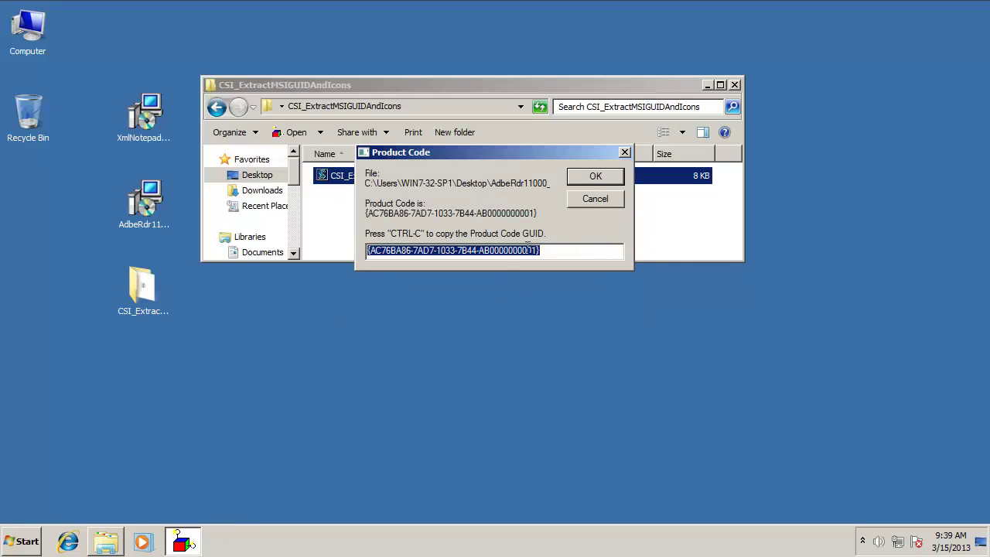
Step: Accept the Adobe Reader product code and enlarge the extracted icon folder's window to view all its icon files
{"action": "left_click", "coordinate": [594, 175]}
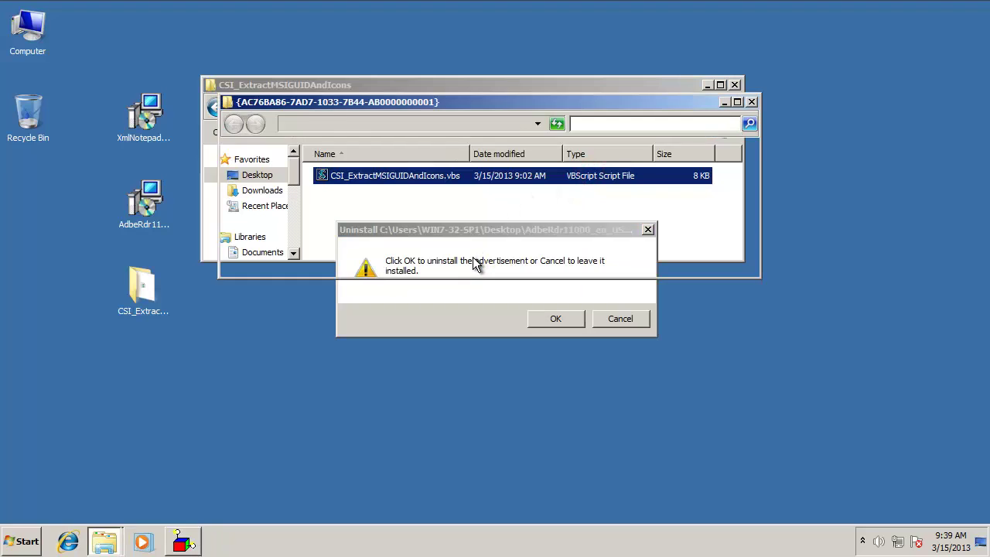
{"action": "left_click", "coordinate": [754, 273]}
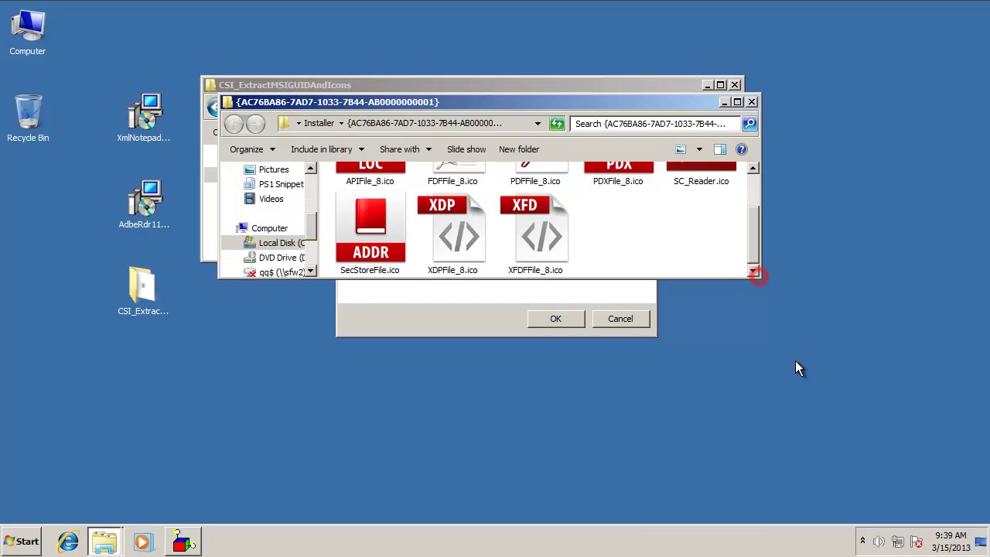
{"action": "left_click_drag", "start_coordinate": [756, 275], "coordinate": [806, 396]}
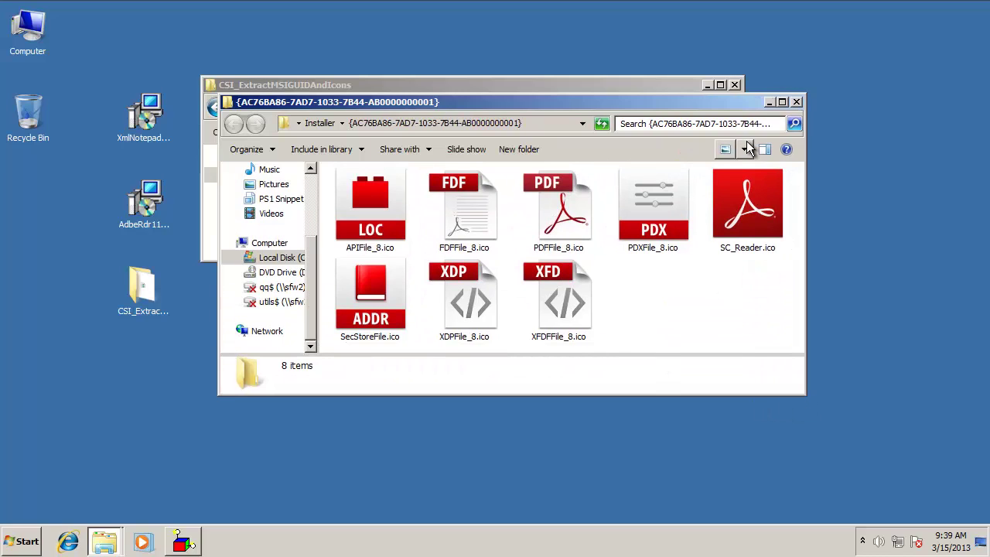